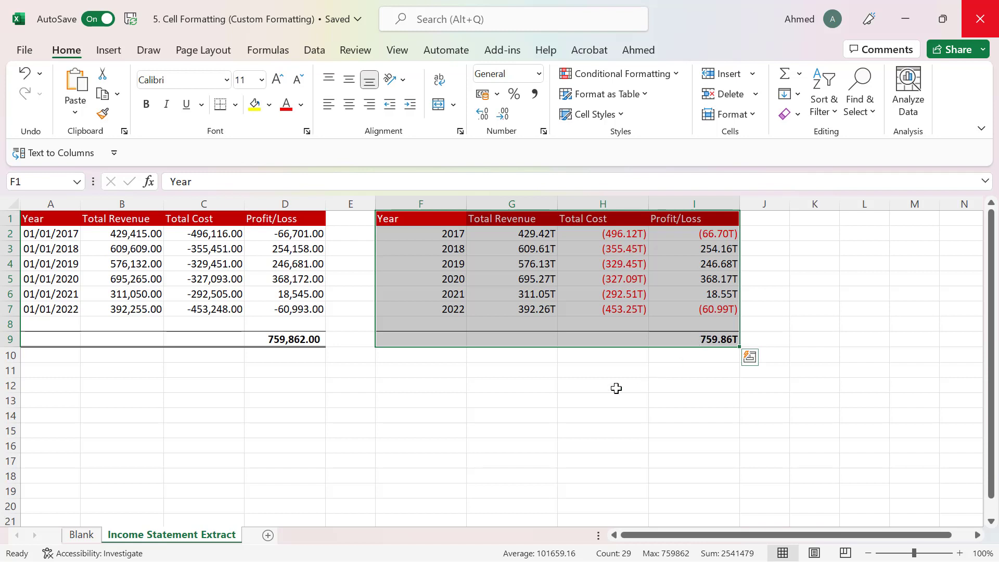
# Step: Compare the table in A1:D9 with the custom-formatted one in F1:I9, checking the underlying contents of F2, G2 and B2
pyautogui.click(582, 397)
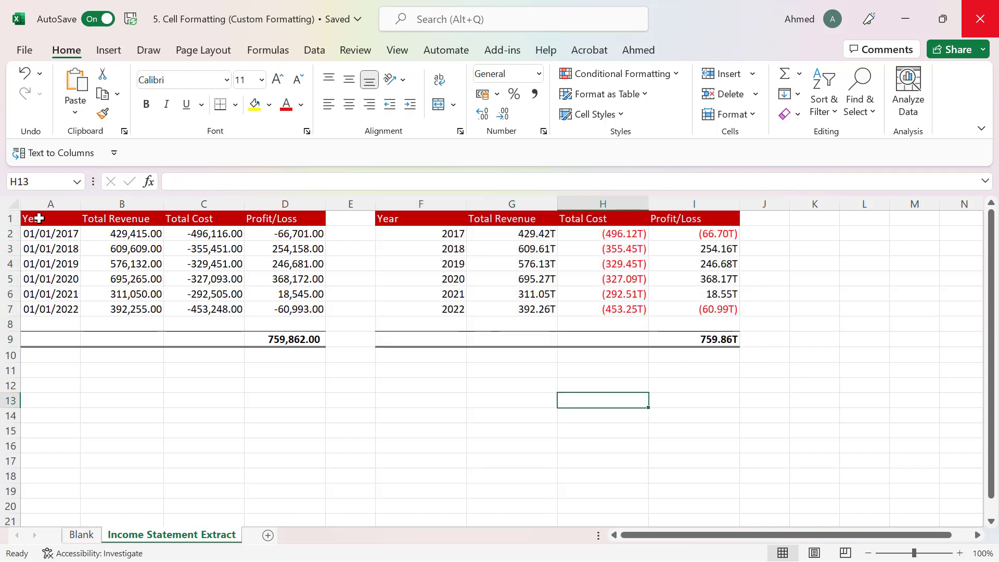
pyautogui.moveTo(47, 218); pyautogui.dragTo(284, 339)
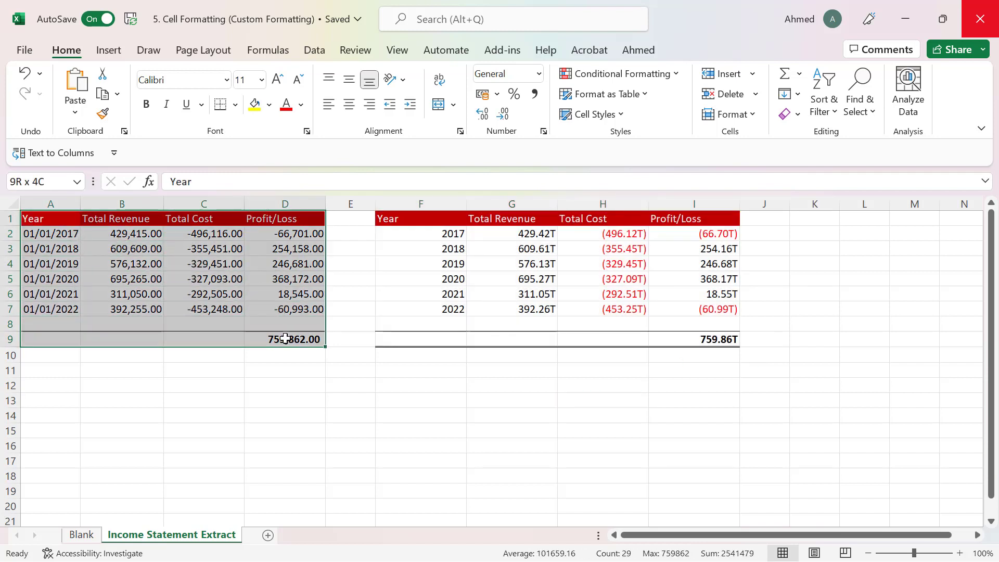
pyautogui.click(294, 399)
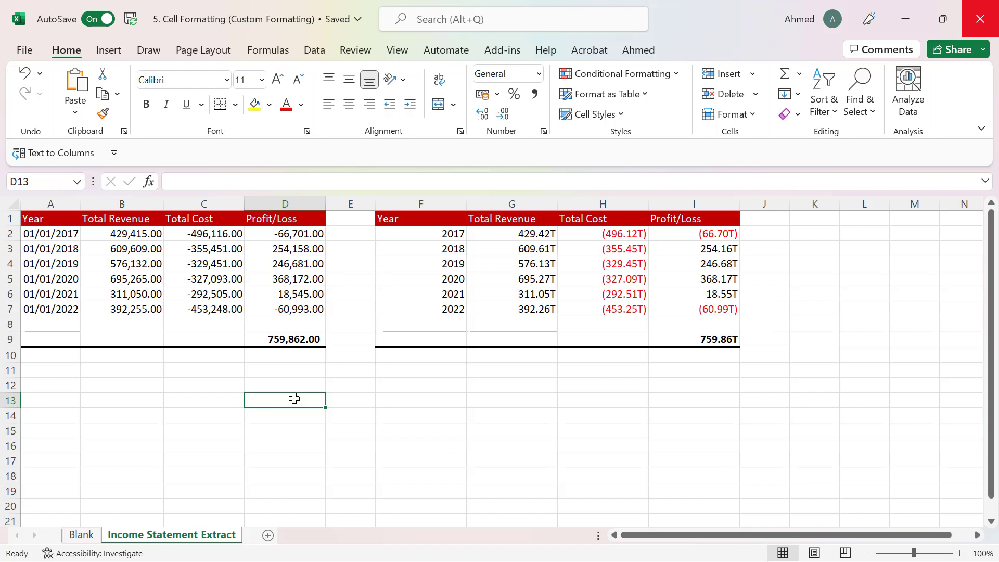
pyautogui.moveTo(39, 222); pyautogui.dragTo(280, 346)
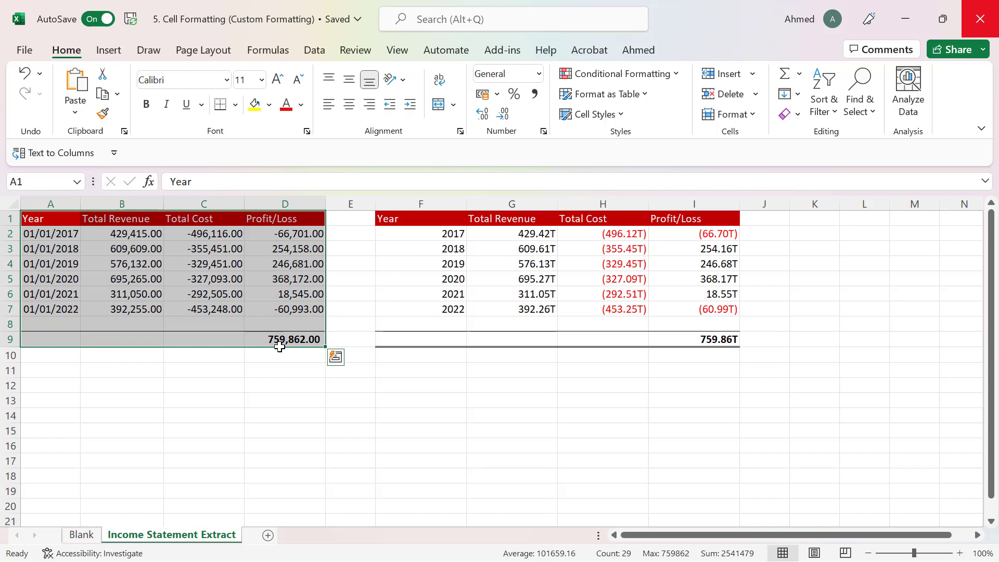
pyautogui.click(446, 419)
pyautogui.moveTo(392, 218); pyautogui.dragTo(702, 341)
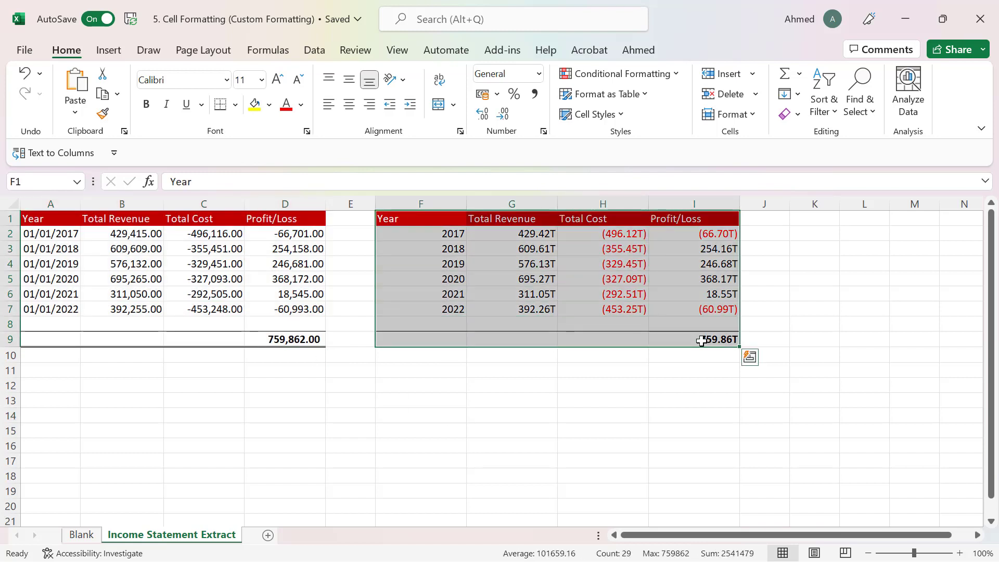
pyautogui.click(430, 413)
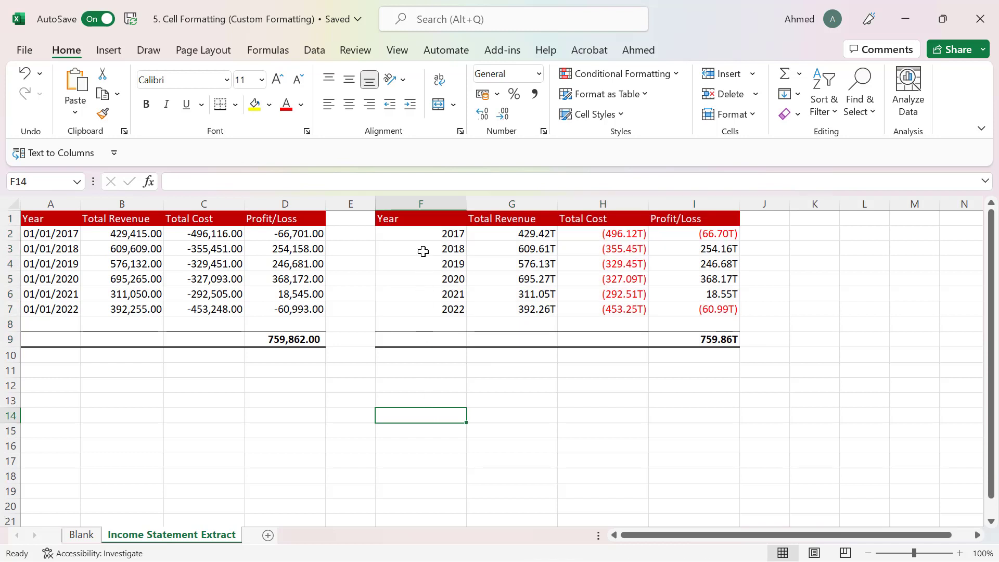
pyautogui.click(428, 237)
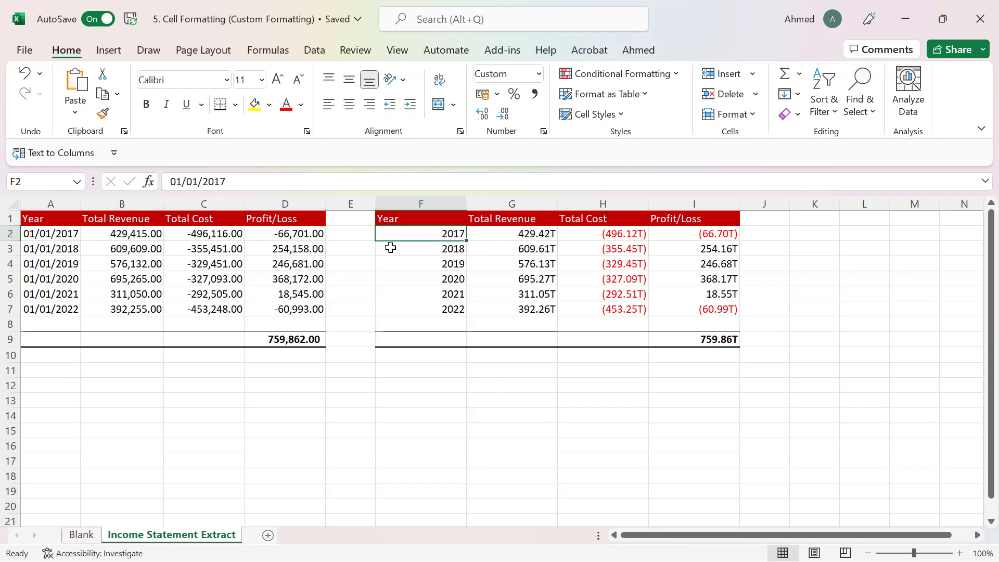
pyautogui.click(519, 232)
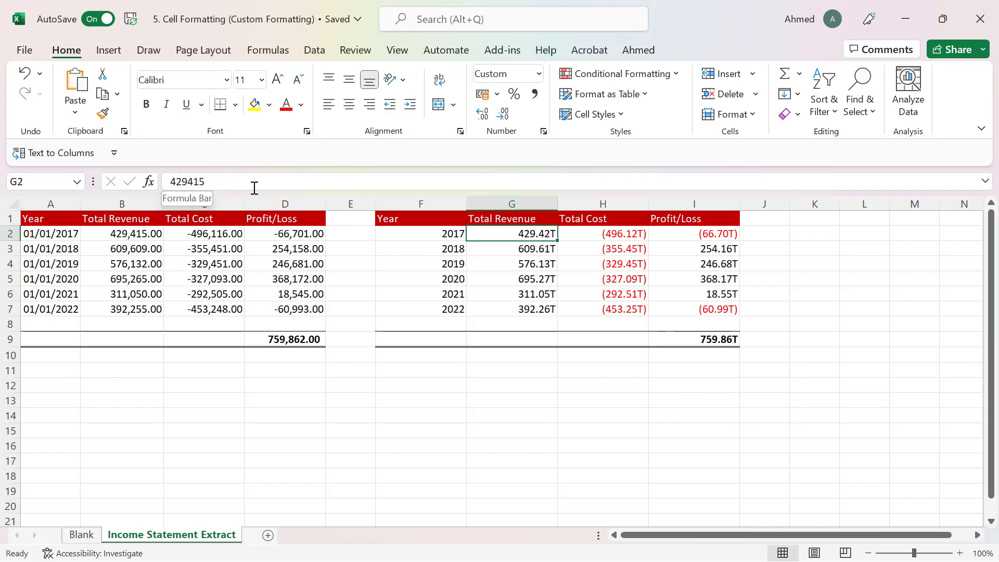
pyautogui.click(132, 230)
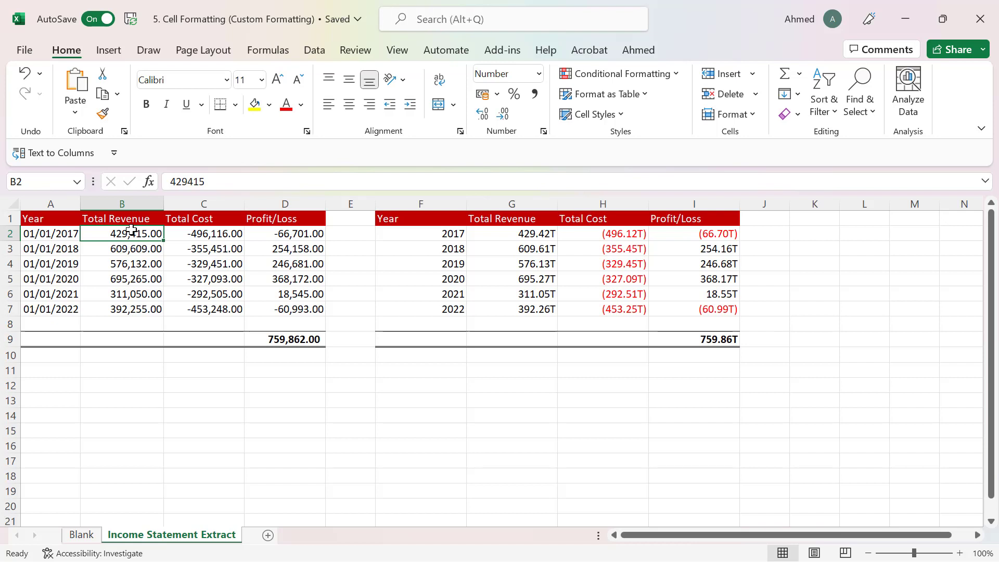
pyautogui.click(364, 262)
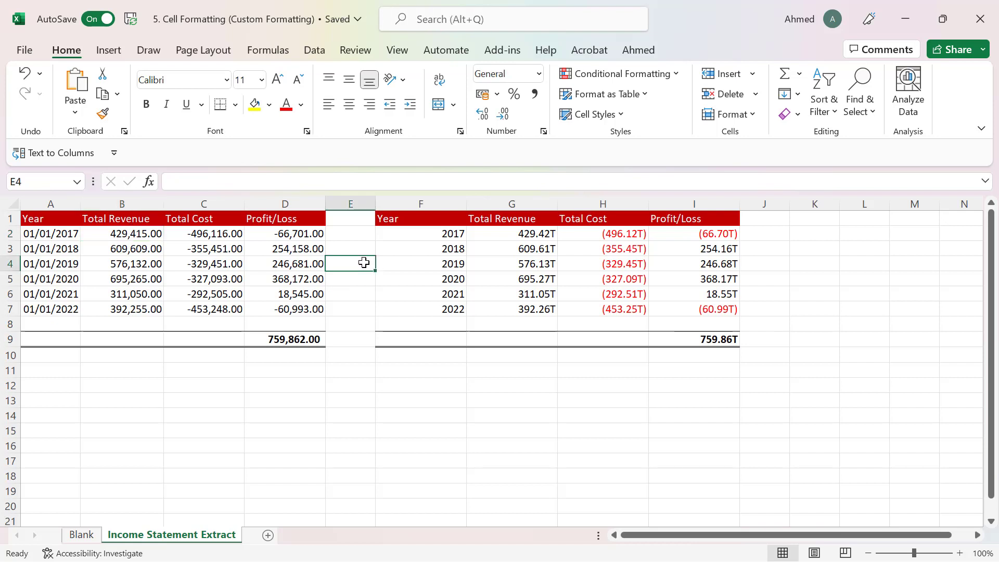
pyautogui.moveTo(387, 218); pyautogui.dragTo(681, 335)
pyautogui.click(221, 398)
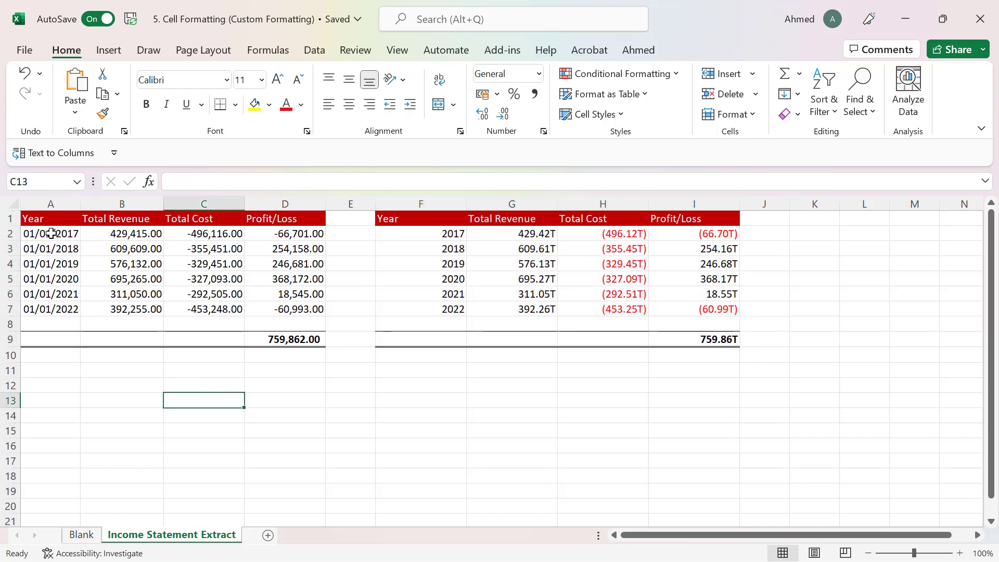
# Step: Apply the custom number format yyyy to the dates in A2:A7
pyautogui.moveTo(51, 233); pyautogui.dragTo(56, 307)
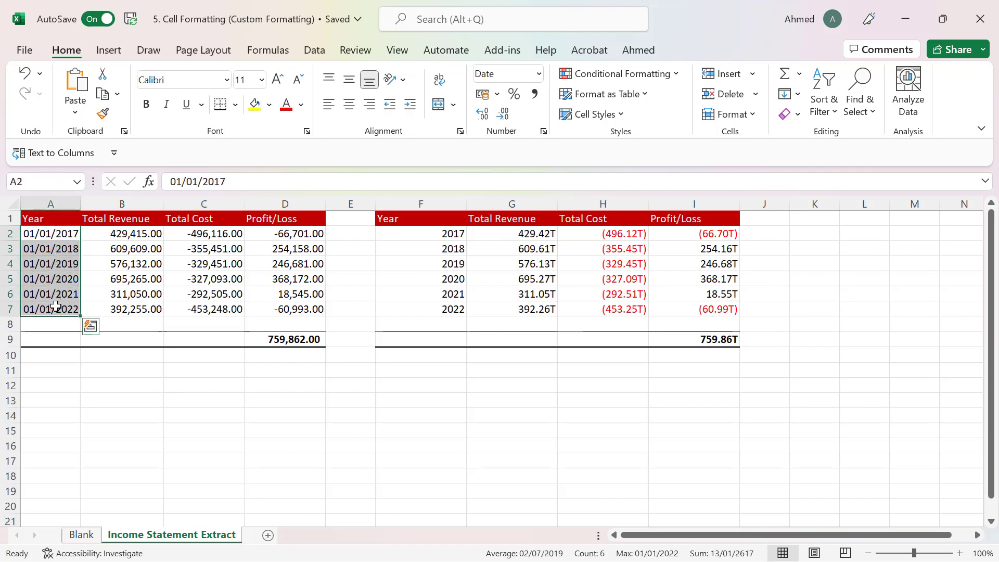
pyautogui.hotkey('ctrl', '1')
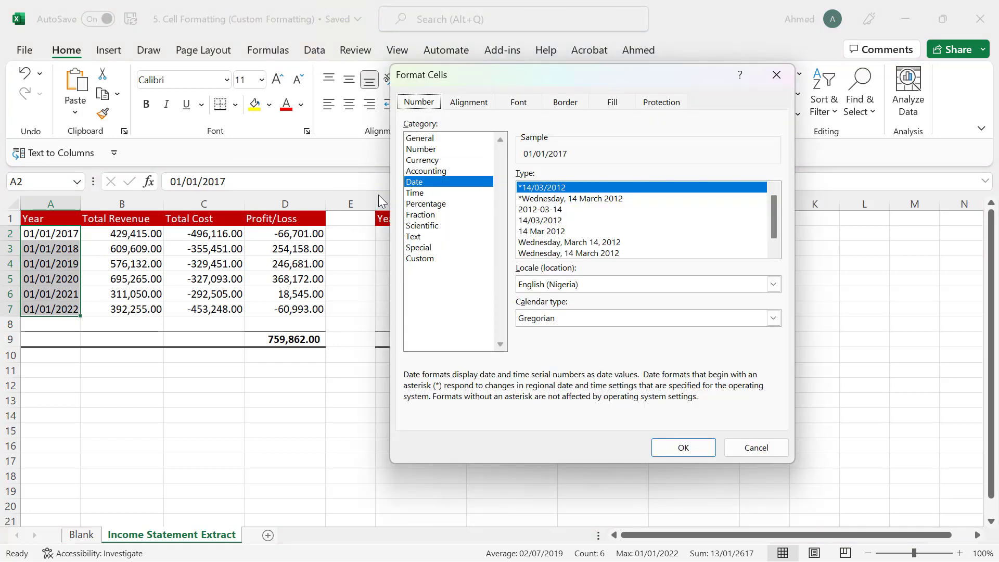
pyautogui.click(423, 259)
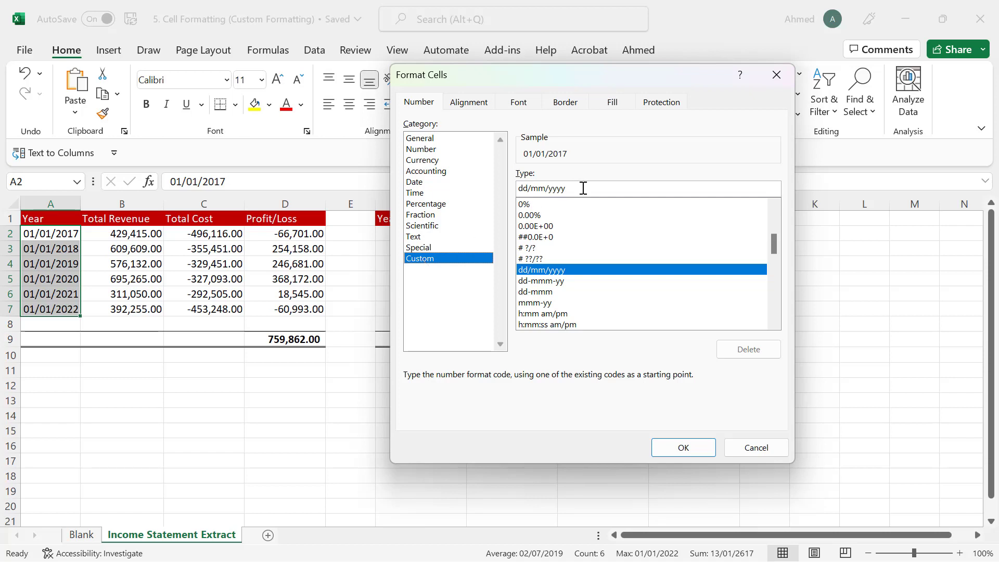
pyautogui.moveTo(573, 188); pyautogui.dragTo(517, 186)
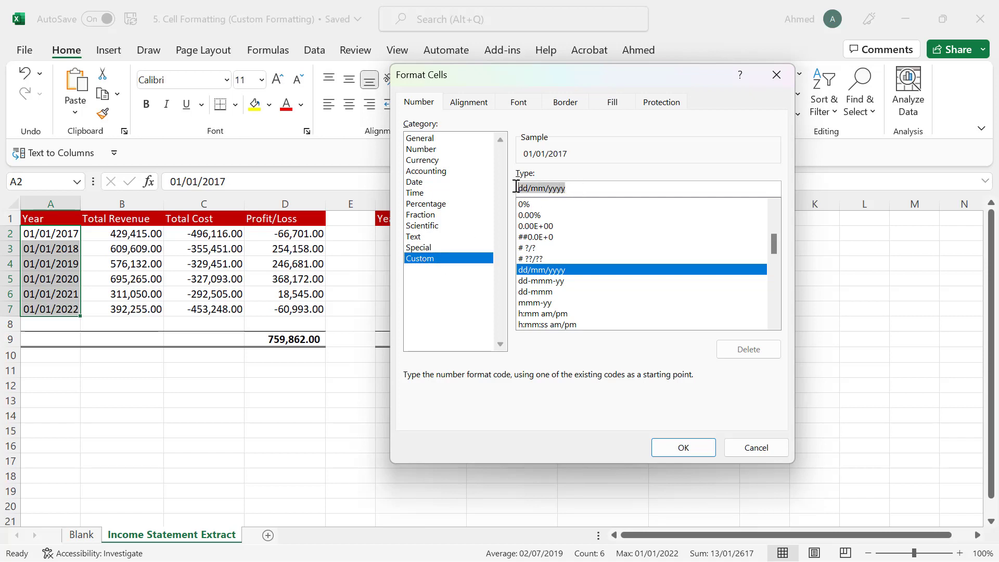
pyautogui.write('yyyy')
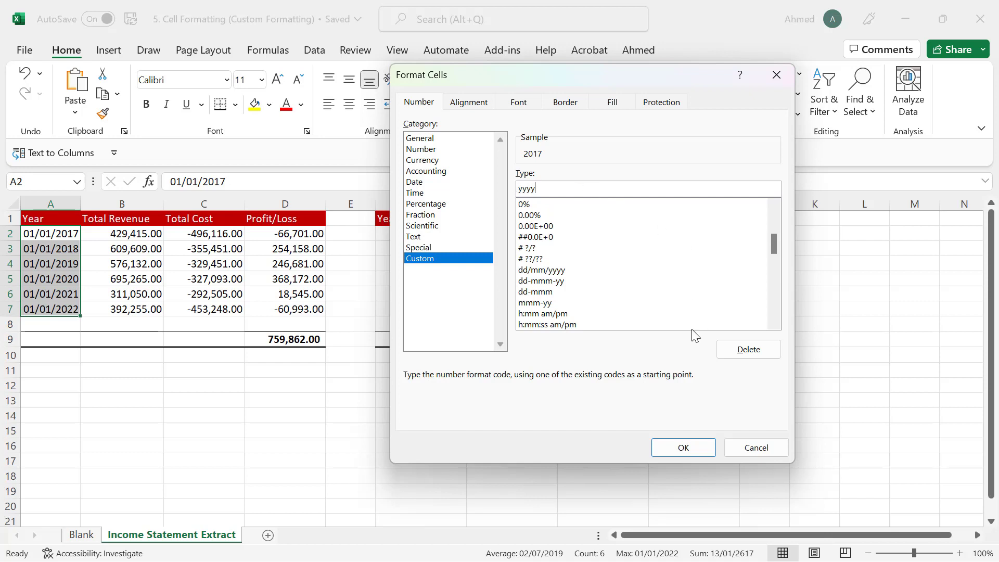
pyautogui.click(680, 448)
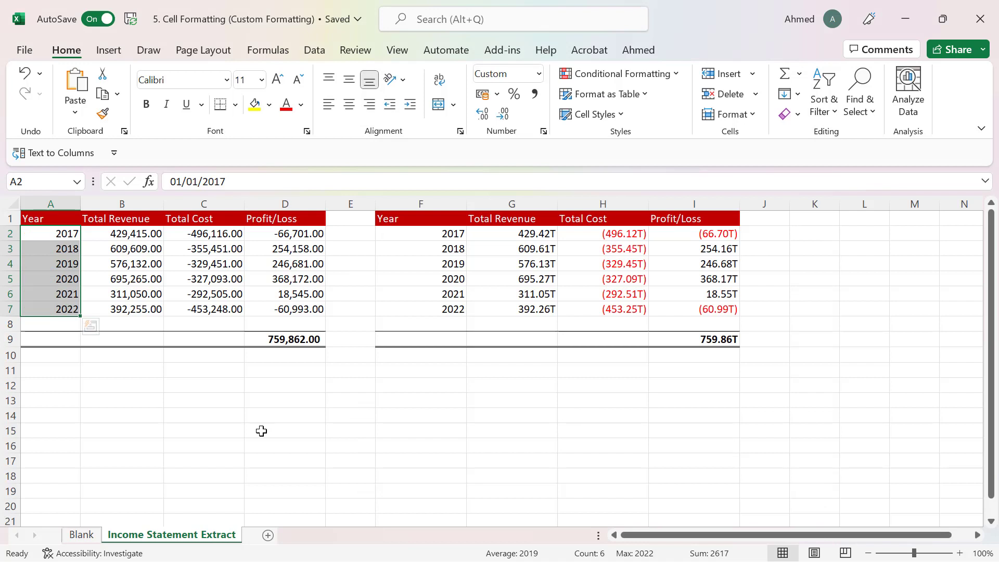
# Step: Enter 400000 in cell B14 and apply the Number format with thousands separator and two decimals
pyautogui.click(126, 232)
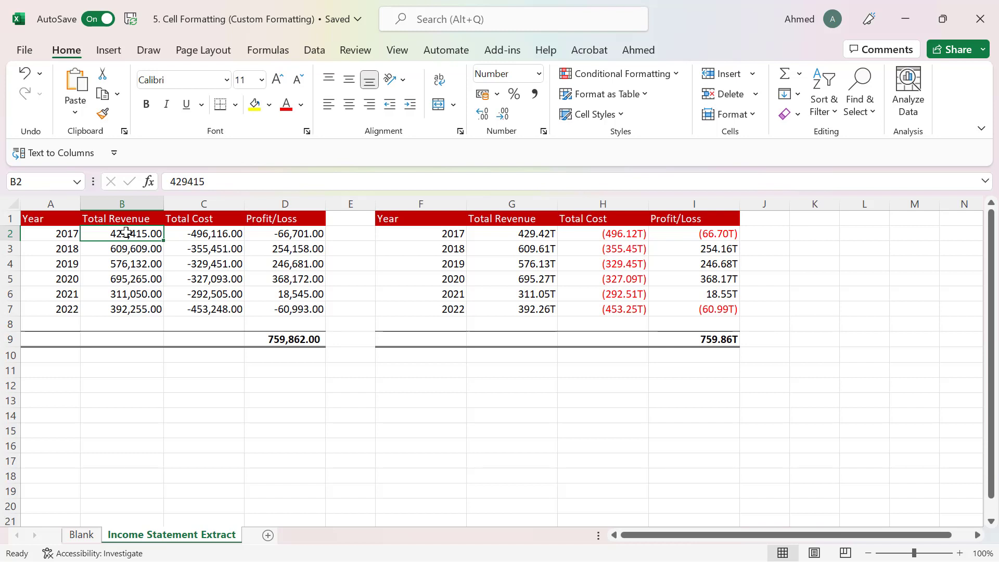
pyautogui.click(121, 412)
pyautogui.write('4')
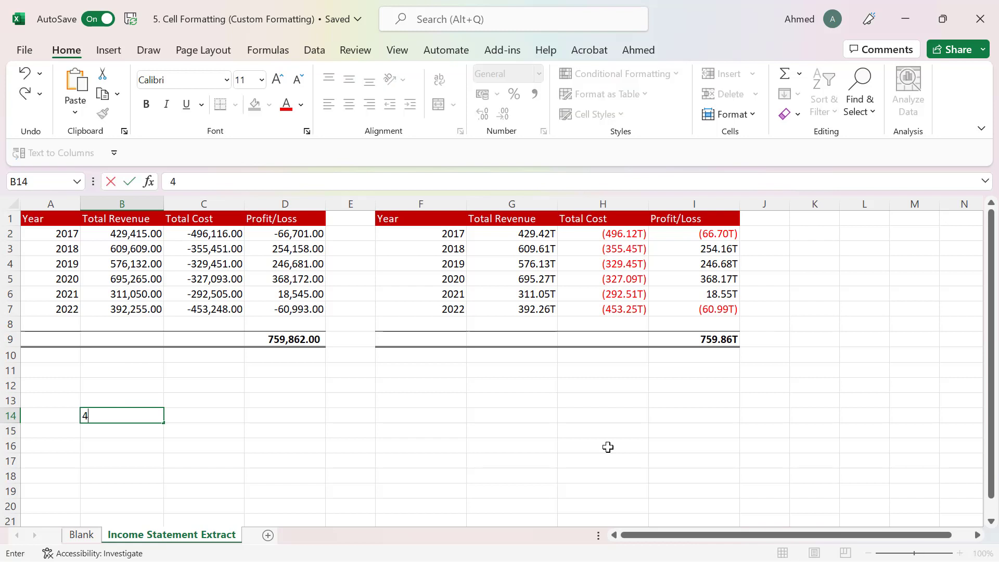
pyautogui.write('00000')
pyautogui.press('Return')
pyautogui.press('Up')
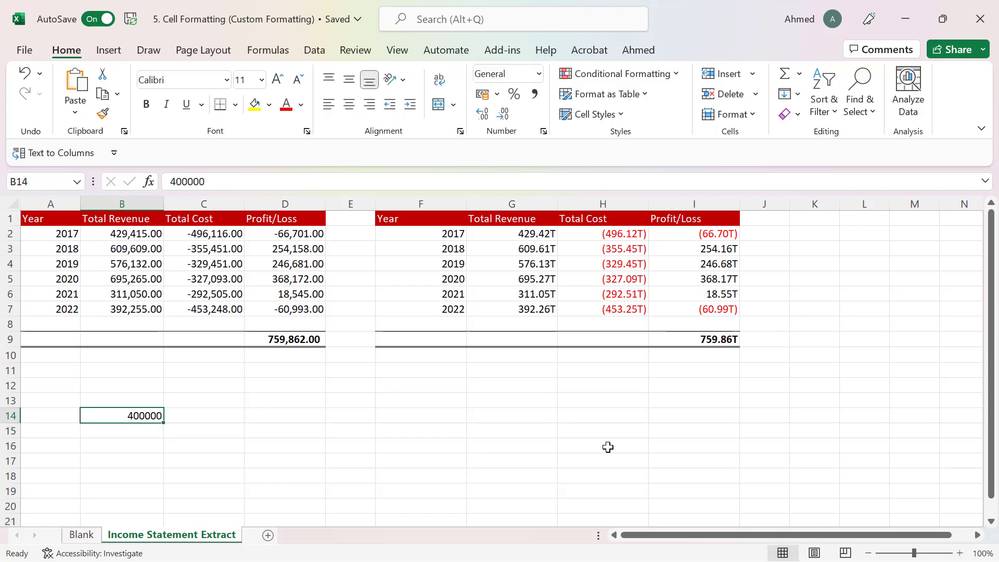
pyautogui.hotkey('ctrl', 'shift', '1')
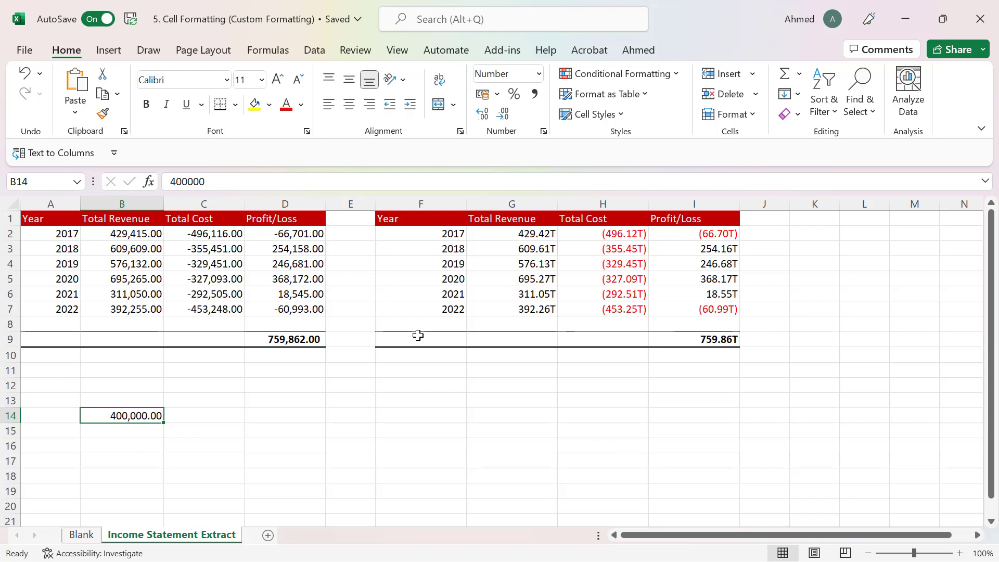
pyautogui.click(117, 246)
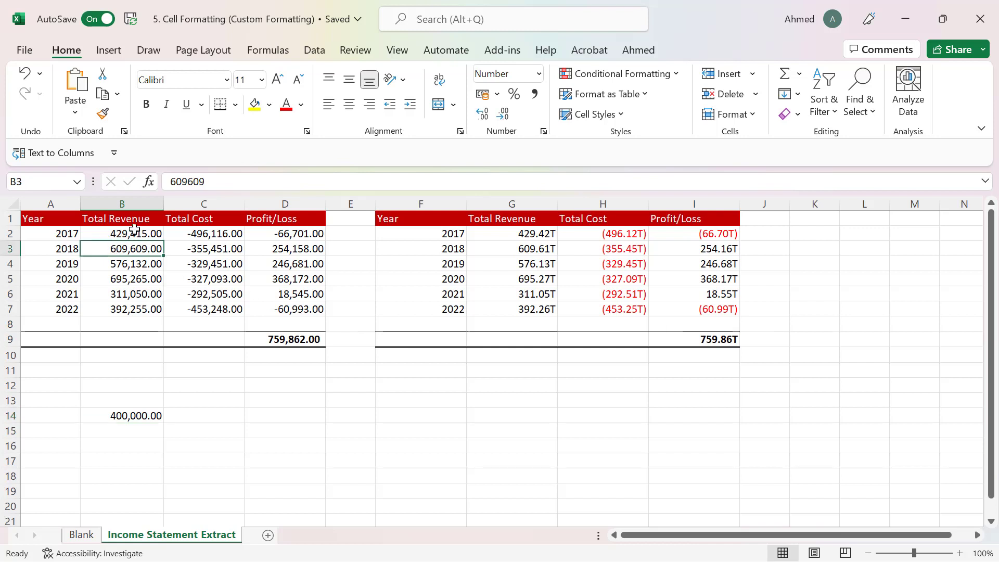
pyautogui.moveTo(125, 233); pyautogui.dragTo(146, 308)
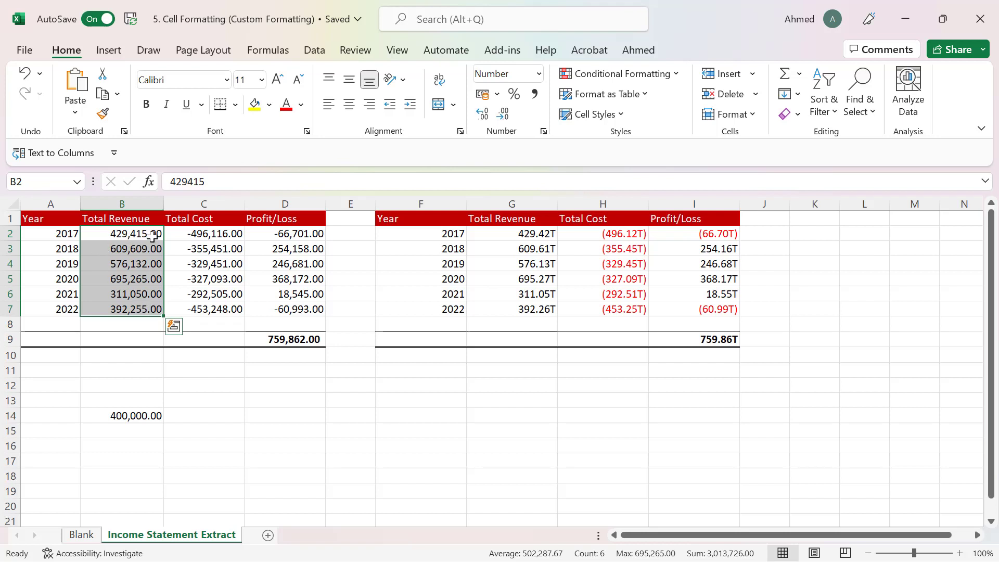
pyautogui.click(131, 232)
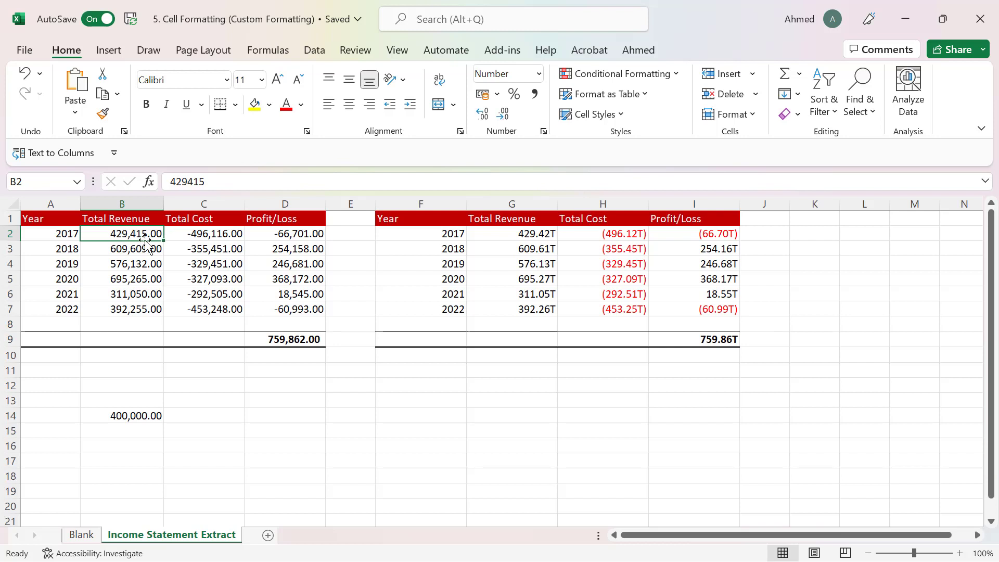
pyautogui.moveTo(195, 238); pyautogui.dragTo(215, 289)
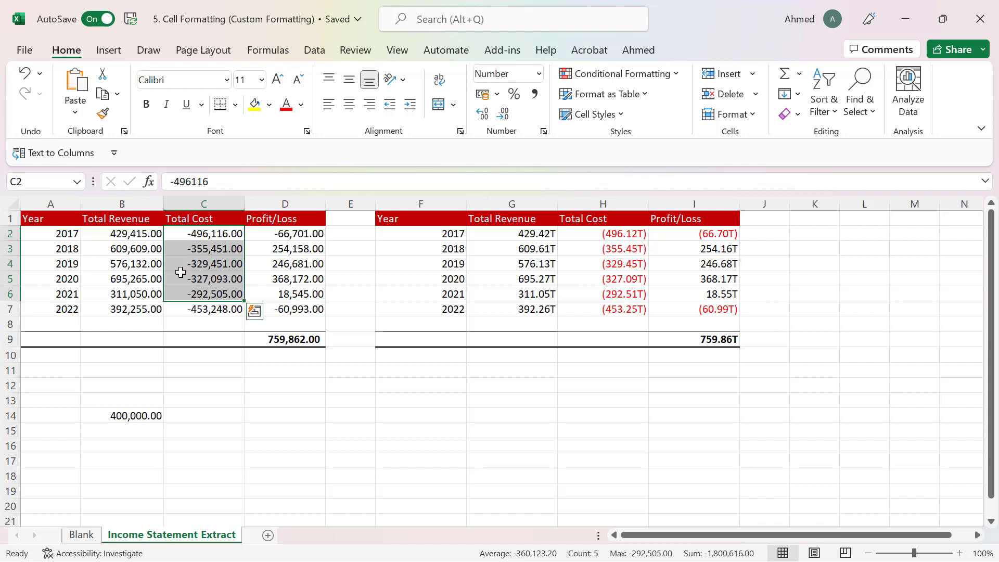
pyautogui.click(120, 231)
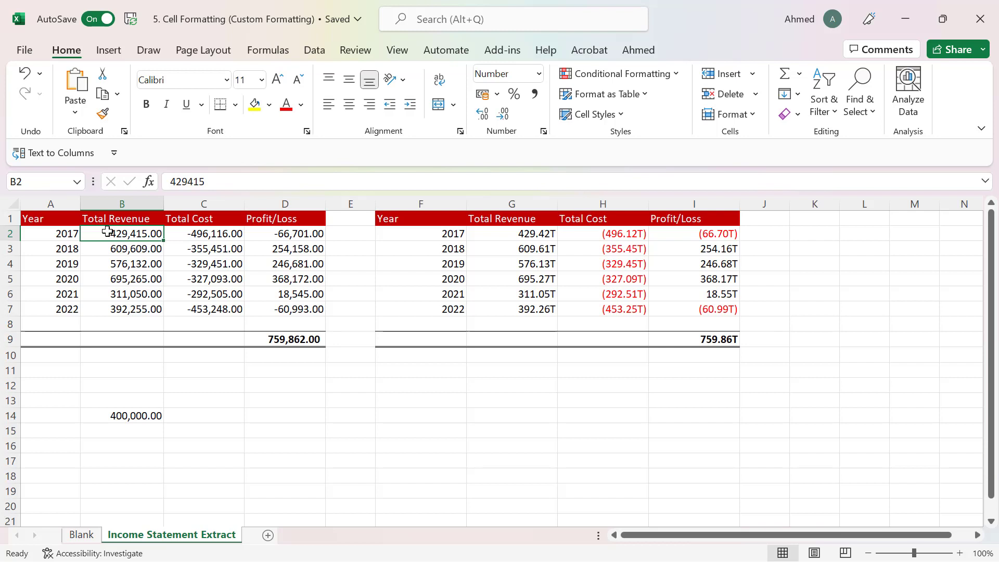
# Step: Set B2:D9 to the Number category with two decimals, the 1000 separator and red negative numbers with a minus sign
pyautogui.moveTo(110, 233); pyautogui.dragTo(290, 337)
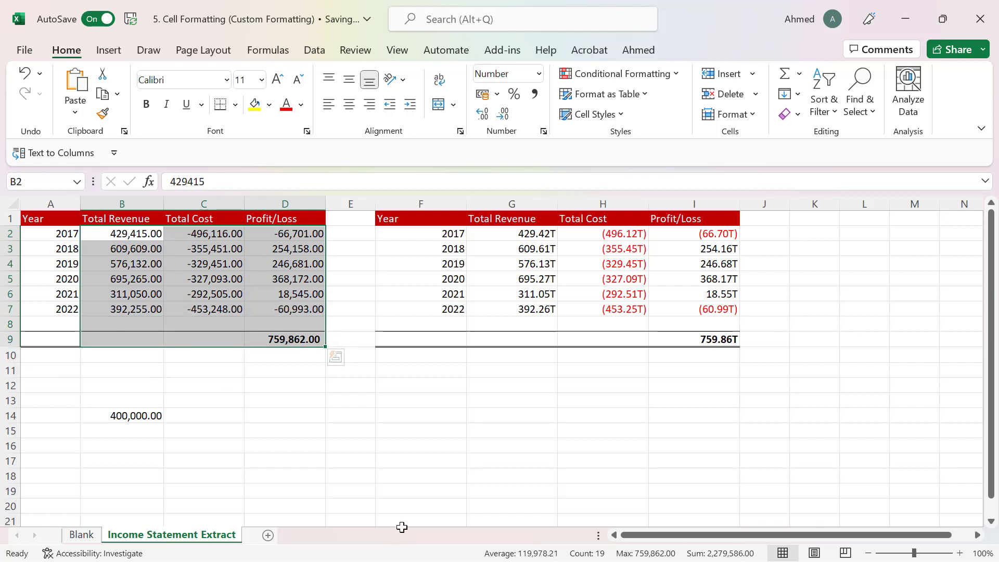
pyautogui.hotkey('ctrl', '1')
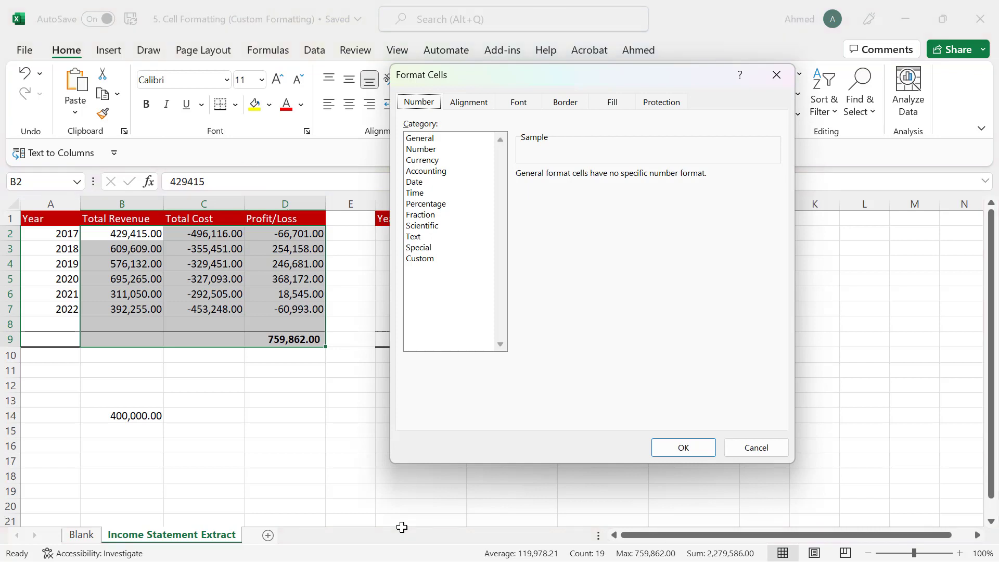
pyautogui.click(426, 150)
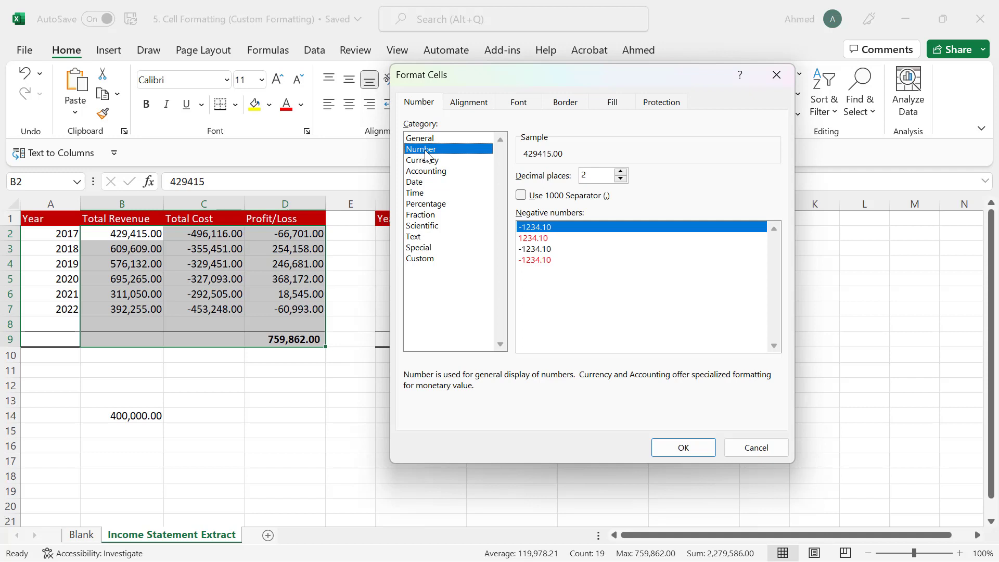
pyautogui.click(544, 260)
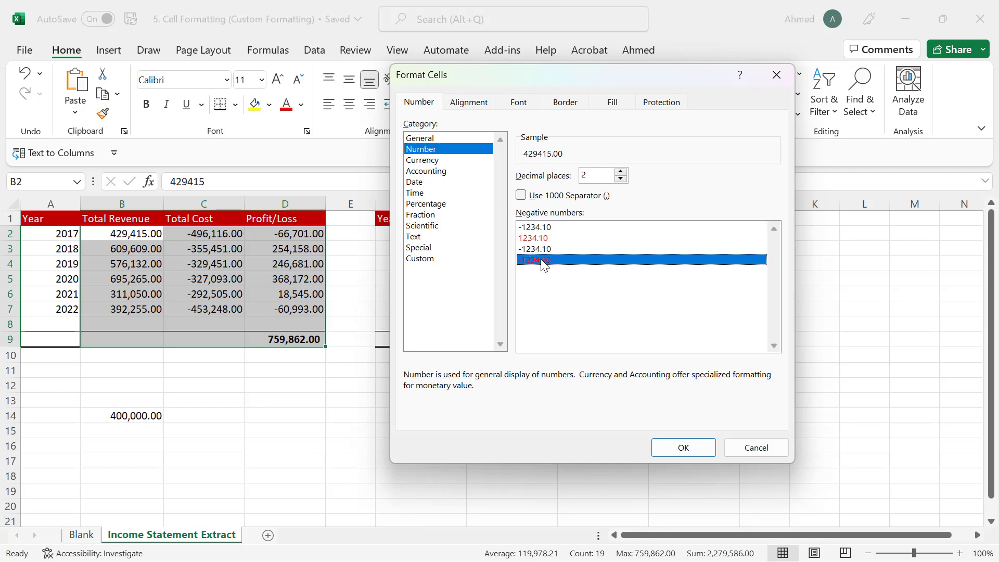
pyautogui.click(522, 196)
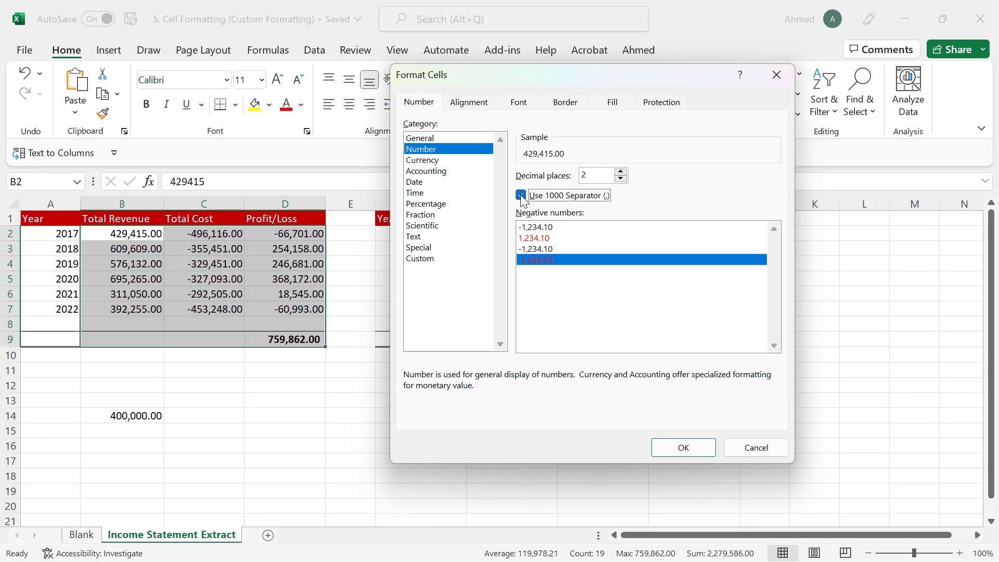
# Step: Switch B2:D9 to a custom number format and change its positive section to #,##0.00,"T" to show thousands with a T suffix
pyautogui.click(423, 259)
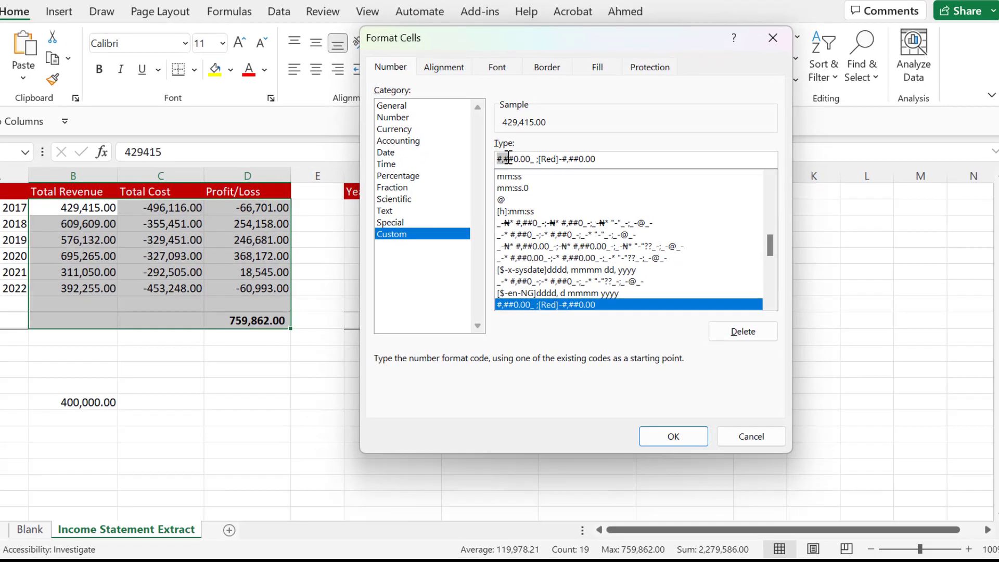
pyautogui.moveTo(521, 188); pyautogui.dragTo(547, 188)
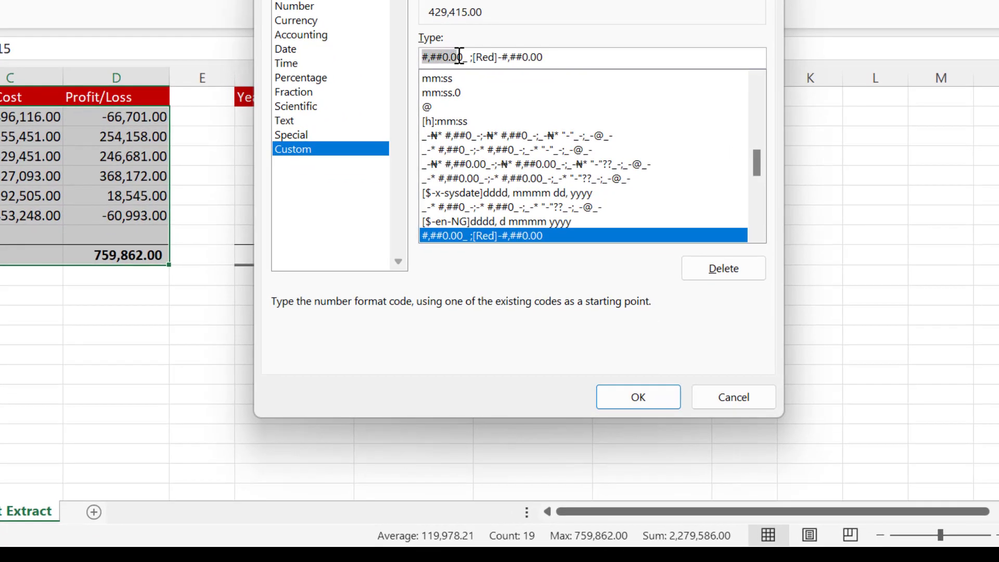
pyautogui.moveTo(460, 56); pyautogui.dragTo(466, 57)
pyautogui.click(465, 57)
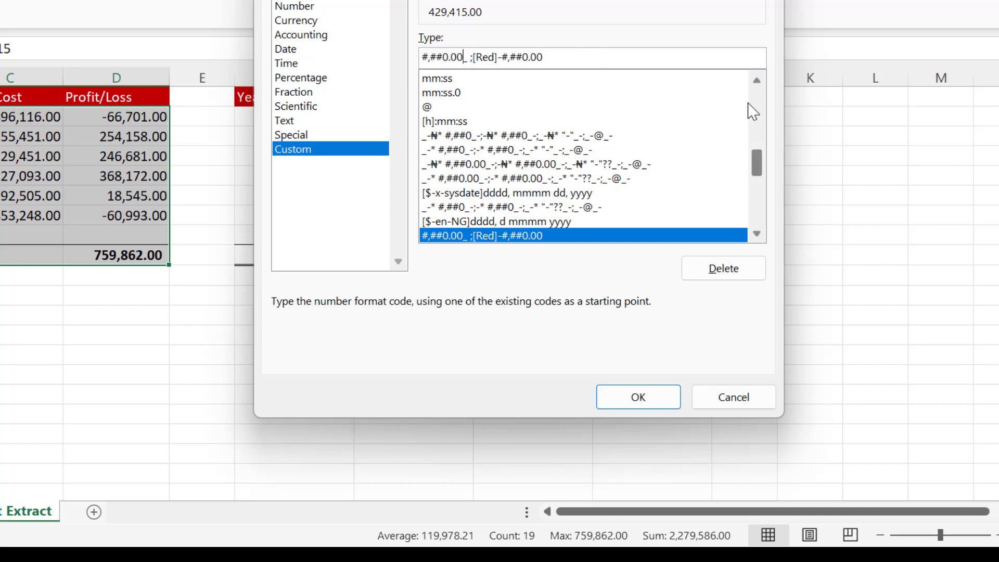
pyautogui.write(',')
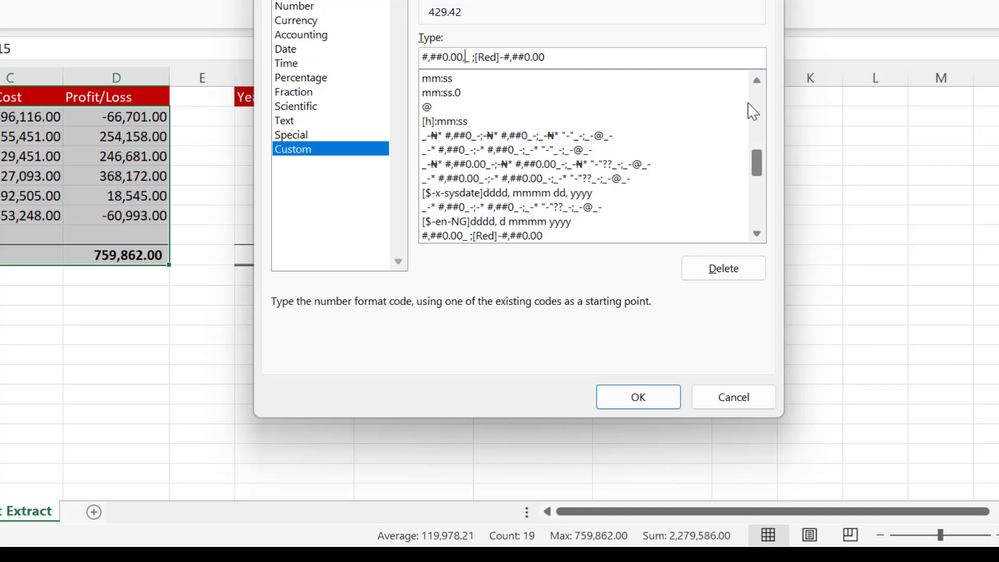
pyautogui.write('"T')
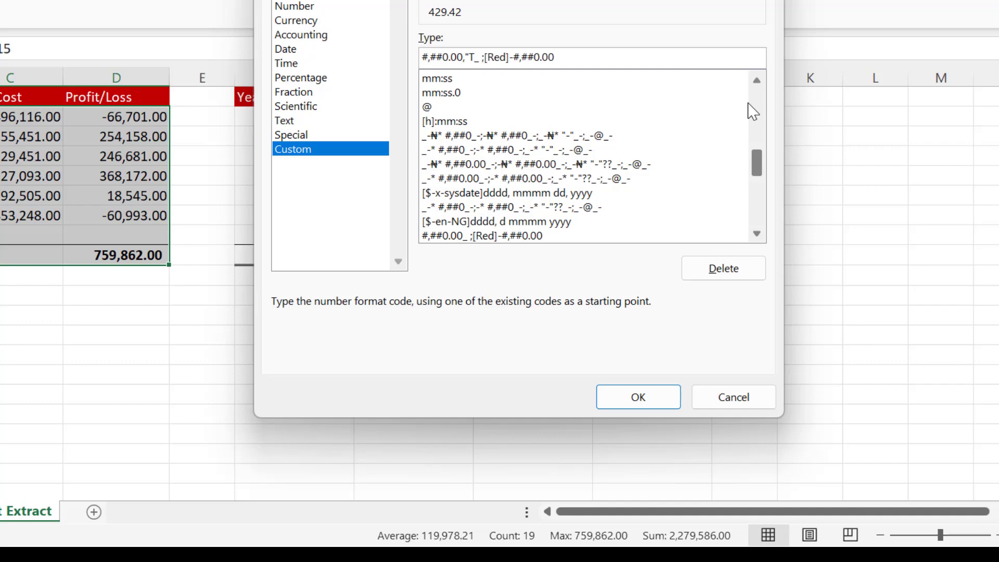
pyautogui.write('"')
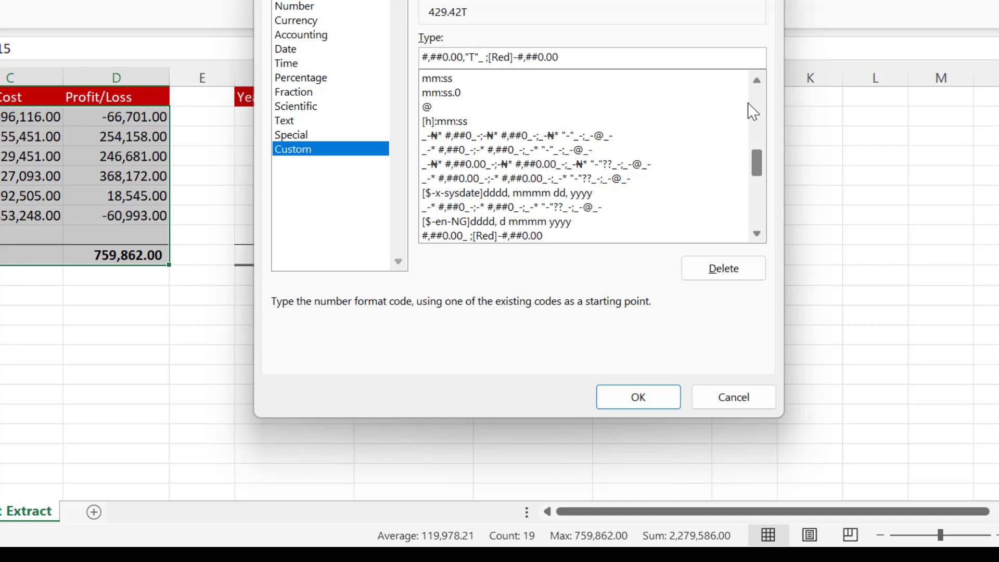
# Step: Try extending the T suffix in the format code's positive section to a longer word, and restore it to T
pyautogui.click(474, 57)
pyautogui.write('ousandas')
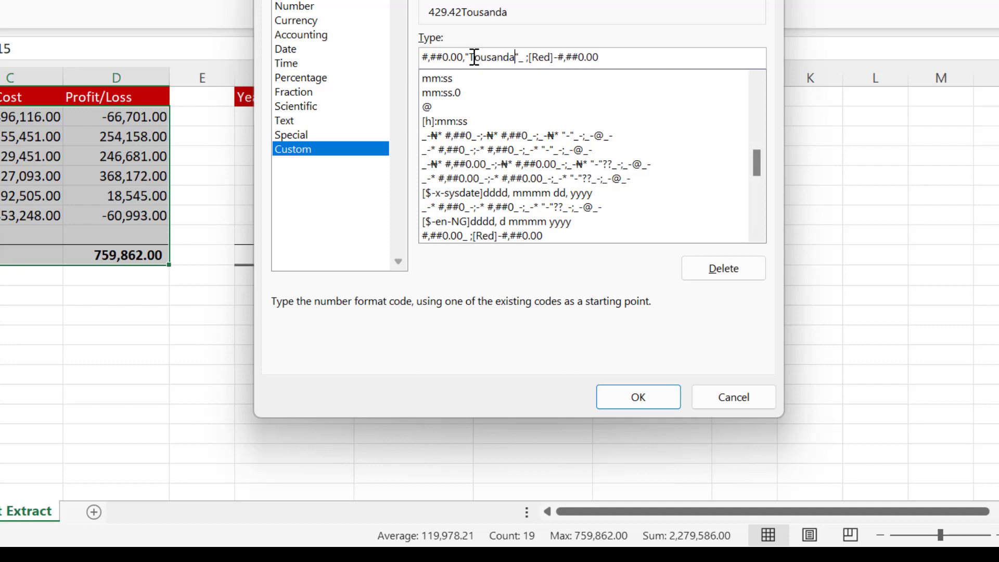
pyautogui.press('BackSpace')
pyautogui.press('BackSpace')
pyautogui.press('BackSpace')
pyautogui.press('BackSpace')
pyautogui.press('BackSpace')
pyautogui.press('BackSpace')
pyautogui.press('BackSpace')
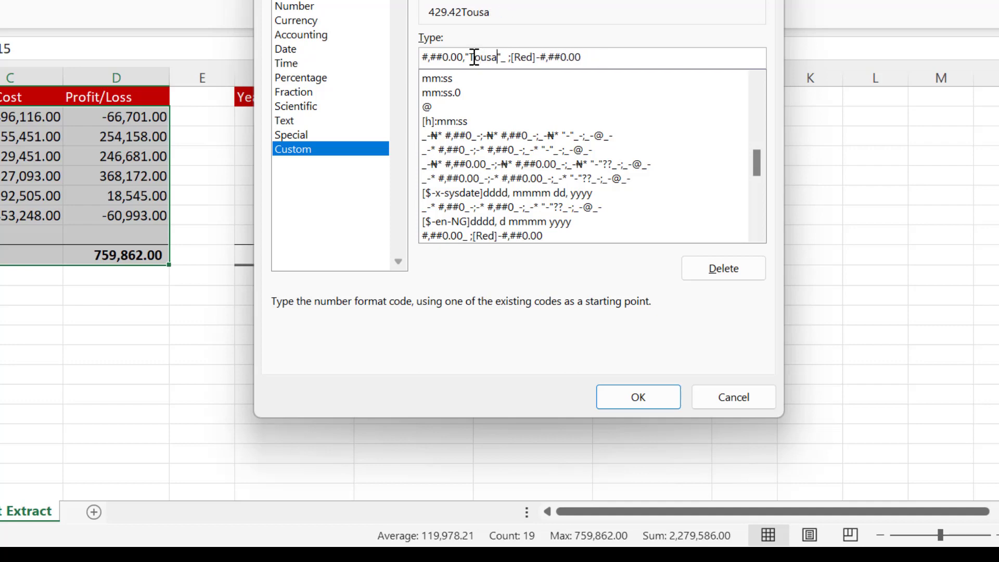
pyautogui.press('BackSpace')
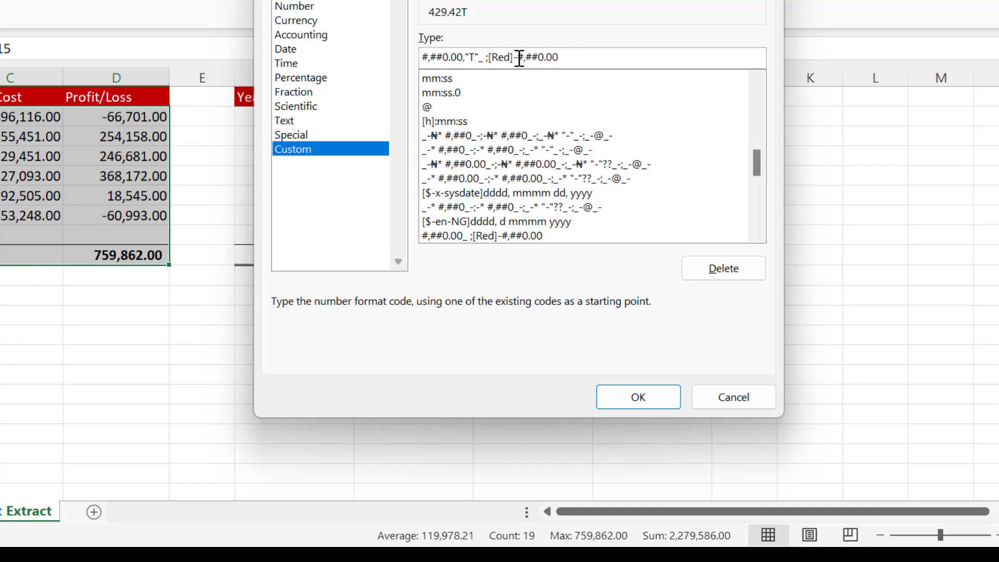
# Step: Change the negative section of the format code to [Red](#,##0.00,"T") and apply the custom format to B2:D9
pyautogui.click(557, 56)
pyautogui.press('BackSpace')
pyautogui.write('(')
pyautogui.click(582, 58)
pyautogui.press('BackSpace')
pyautogui.write(')')
pyautogui.write(',')
pyautogui.write('"')
pyautogui.write('T')
pyautogui.write('"')
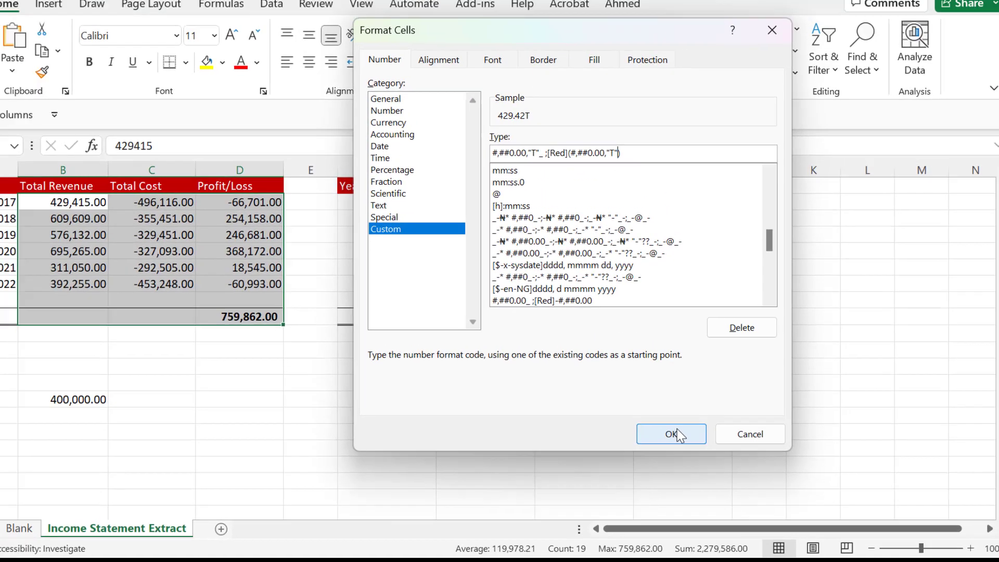
pyautogui.click(638, 397)
pyautogui.press('F4')
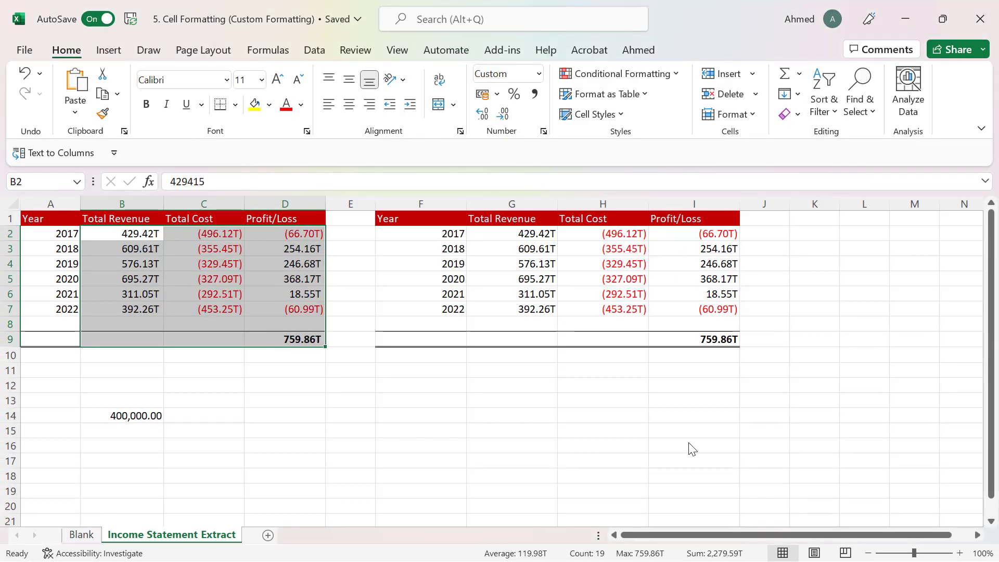